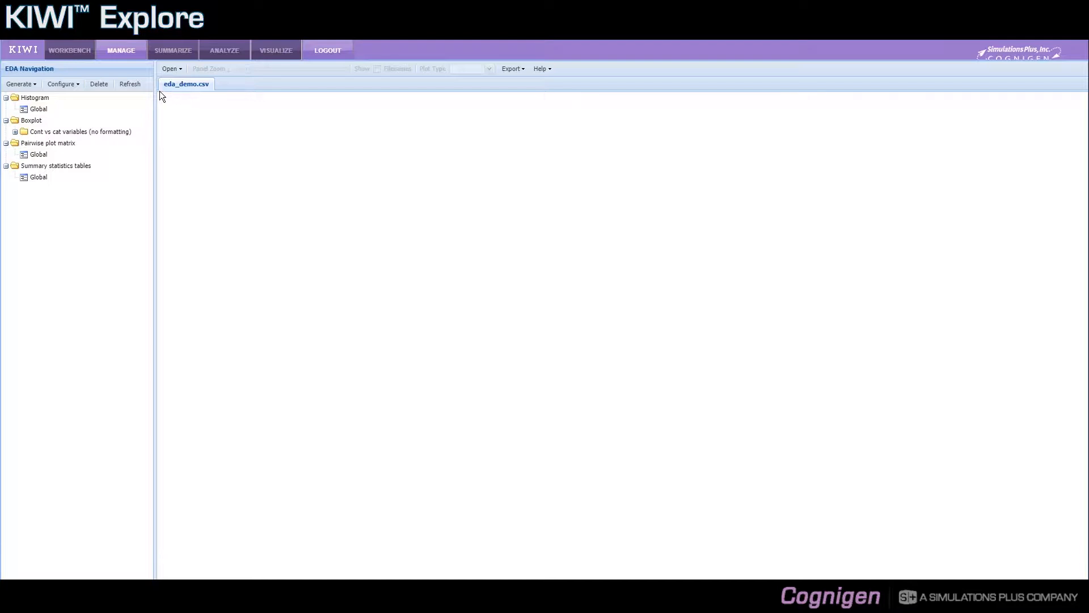
Open Variable Categorization for eda_demo.csv, review the category options for the ADDL variable and select Other.
{"action": "left_click", "coordinate": [77, 88]}
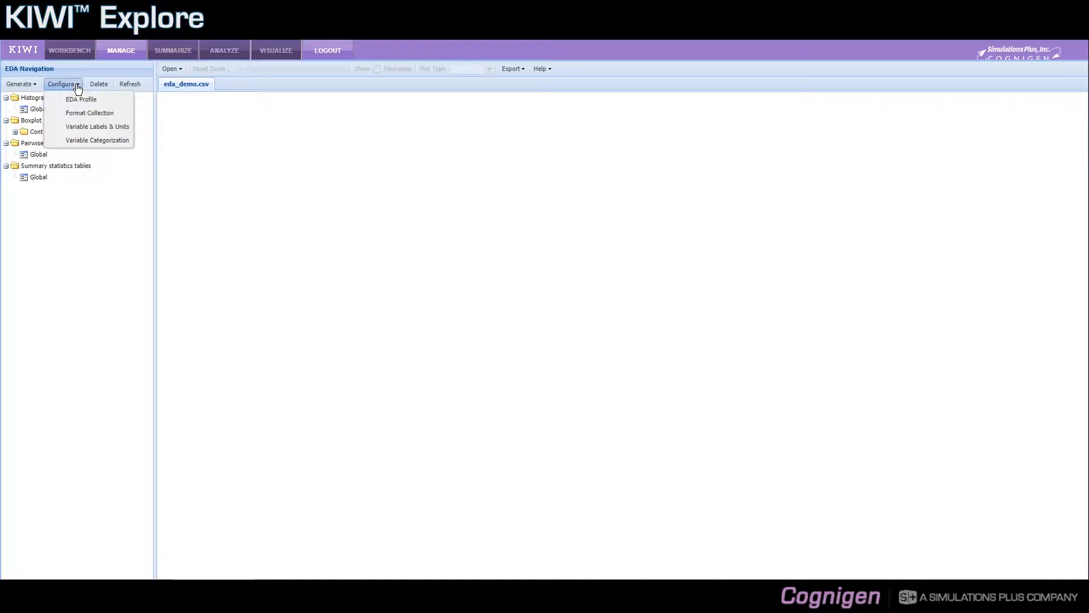
{"action": "left_click", "coordinate": [103, 143]}
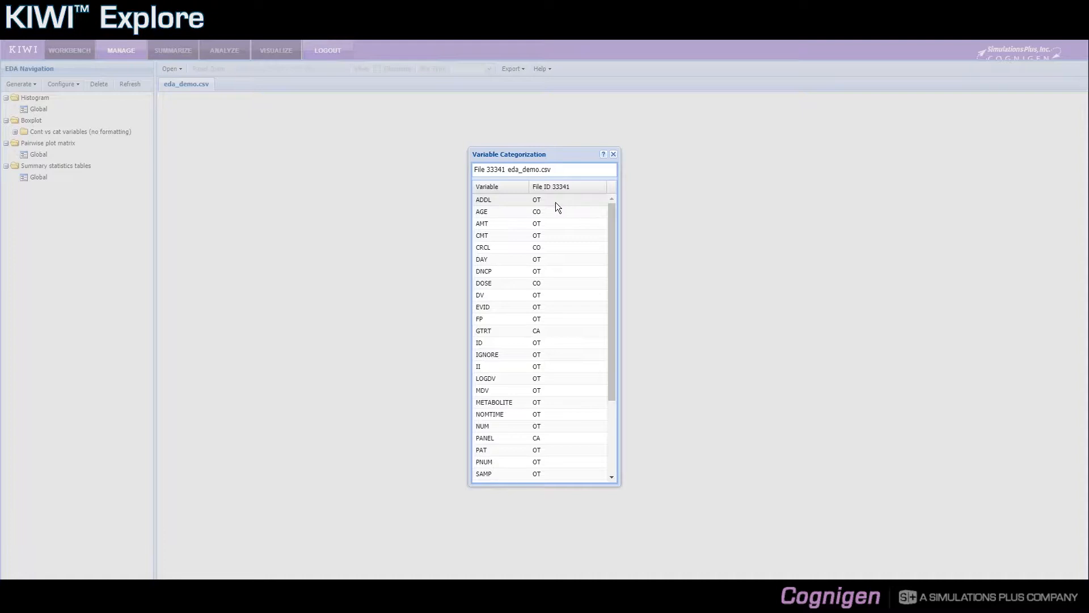
{"action": "left_click", "coordinate": [600, 202]}
{"action": "left_click", "coordinate": [602, 202]}
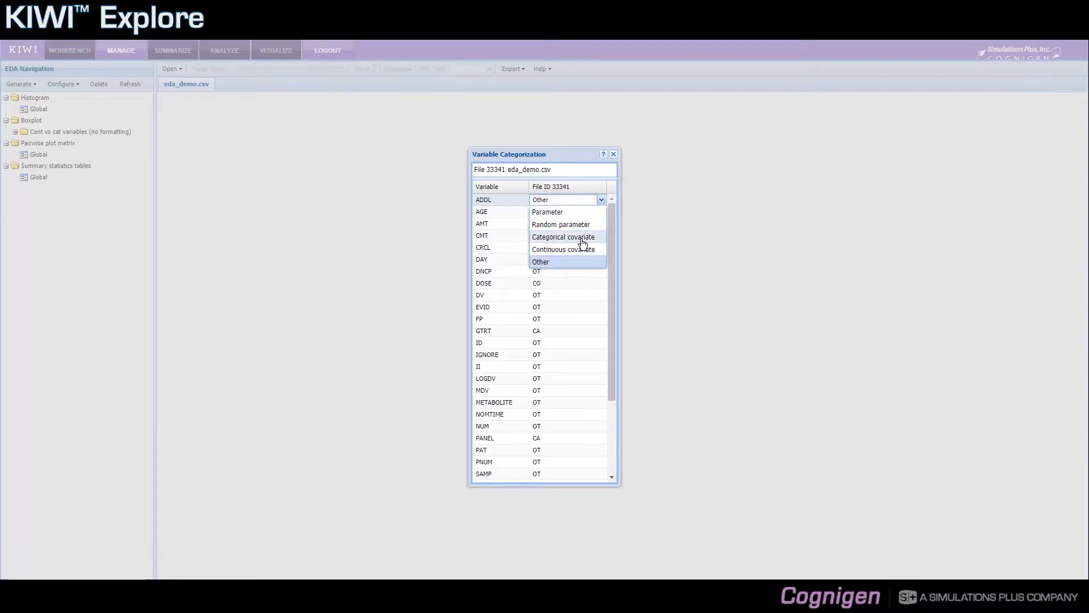
{"action": "left_click", "coordinate": [561, 263]}
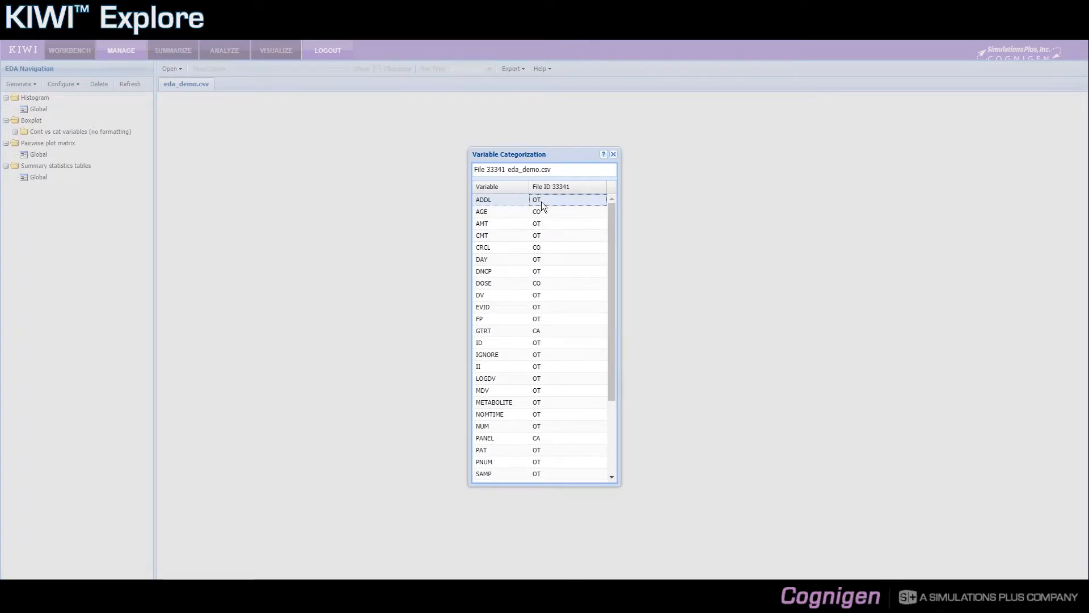
Inspect the category assignments of the AGE, GTRT, DV and DNCP variables, and close Variable Categorization.
{"action": "left_click", "coordinate": [588, 213]}
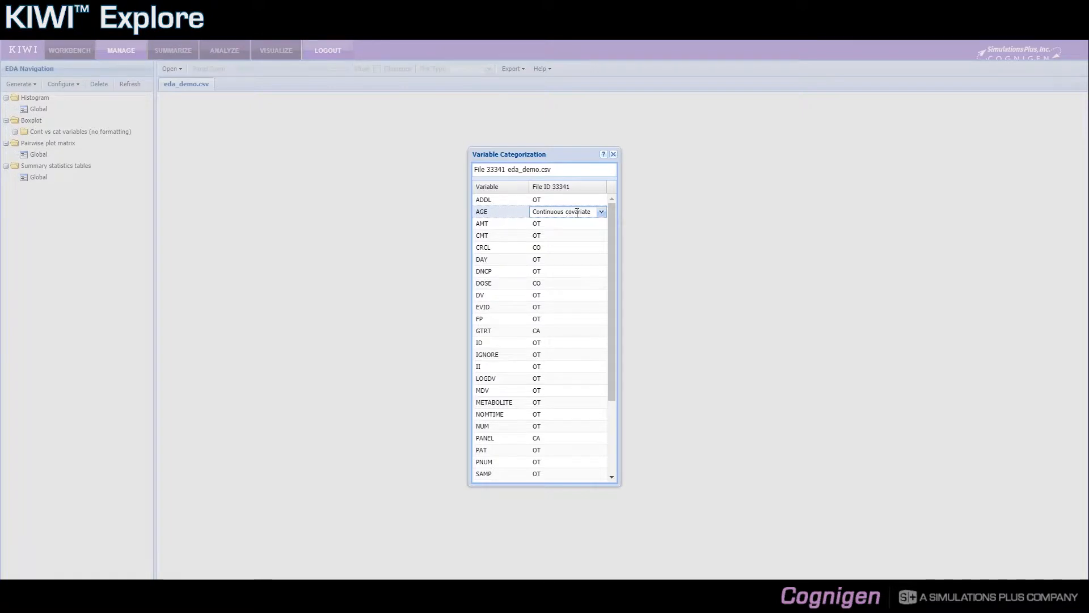
{"action": "left_click", "coordinate": [548, 332]}
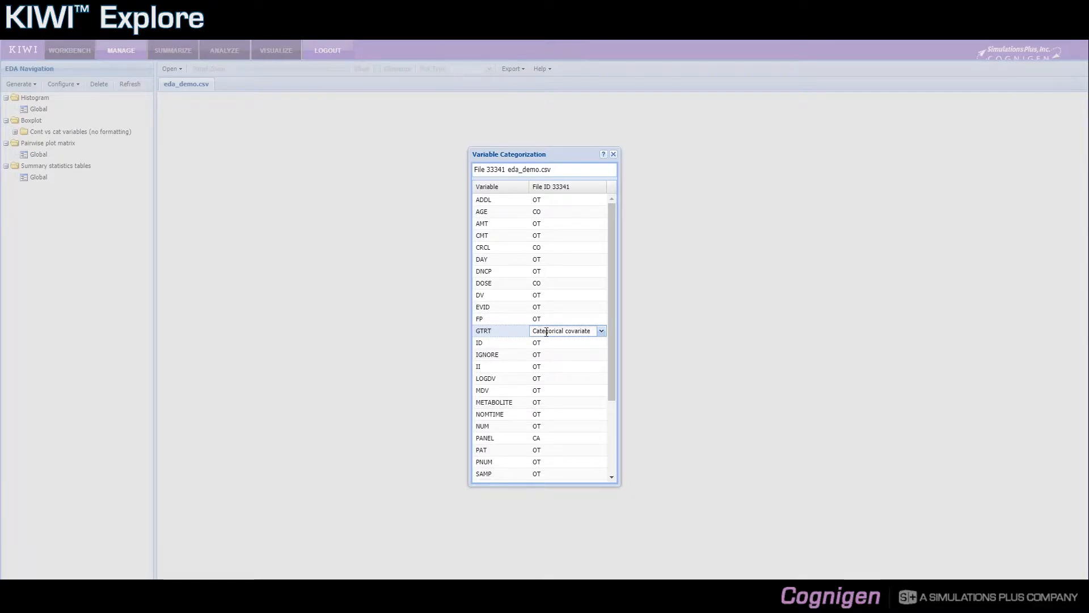
{"action": "left_click", "coordinate": [596, 293]}
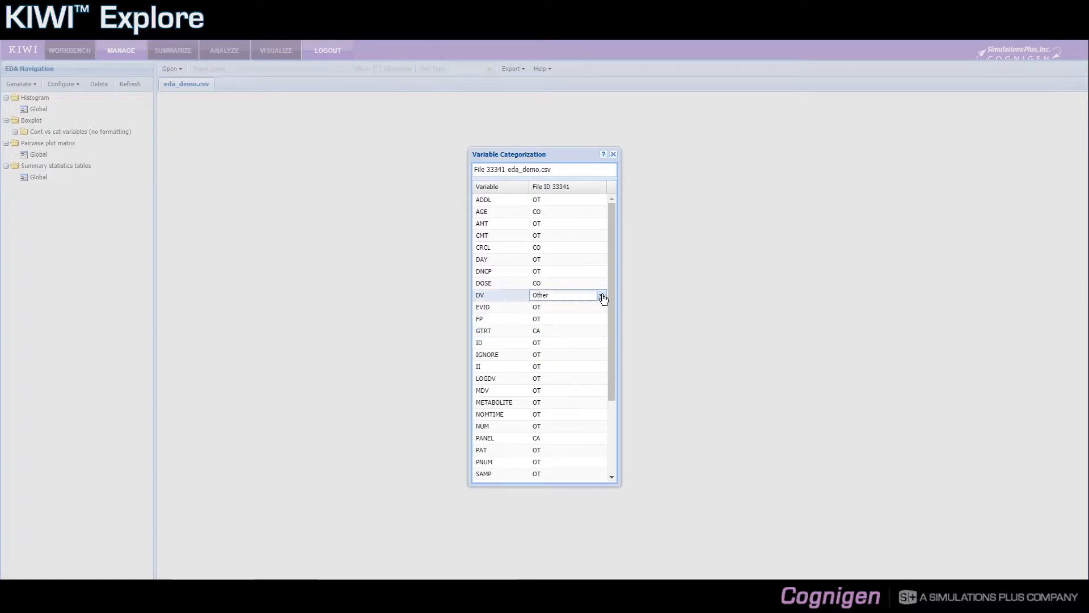
{"action": "left_click", "coordinate": [600, 295]}
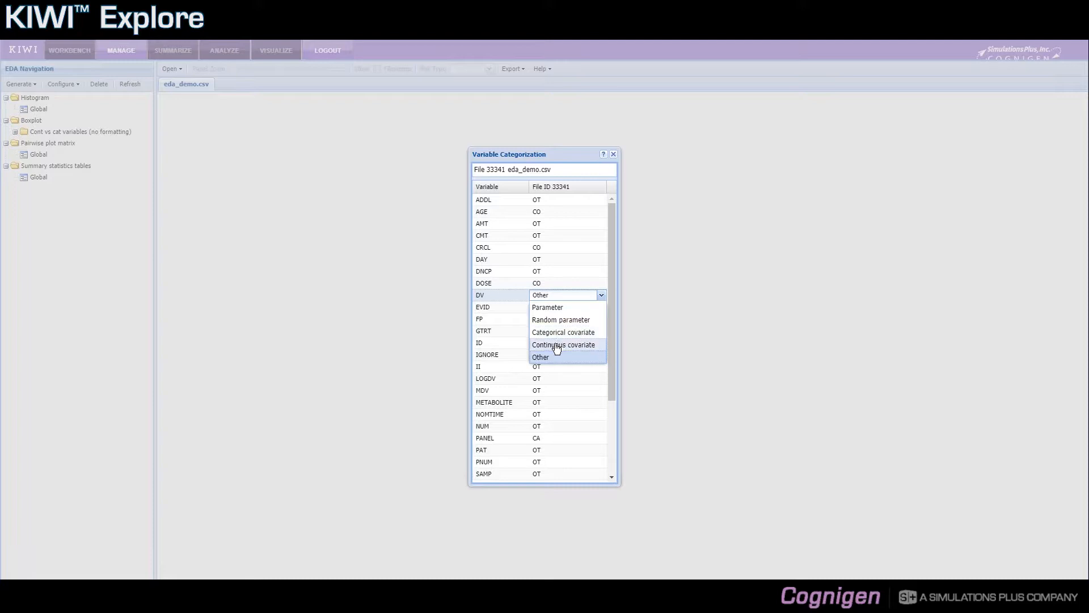
{"action": "left_click", "coordinate": [575, 275]}
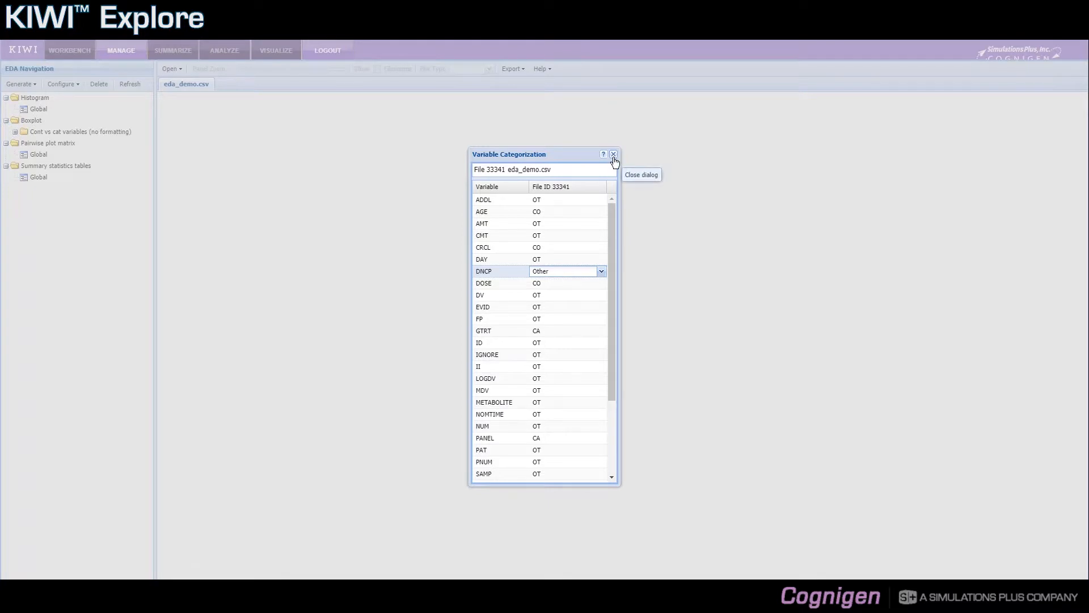
{"action": "left_click", "coordinate": [613, 155]}
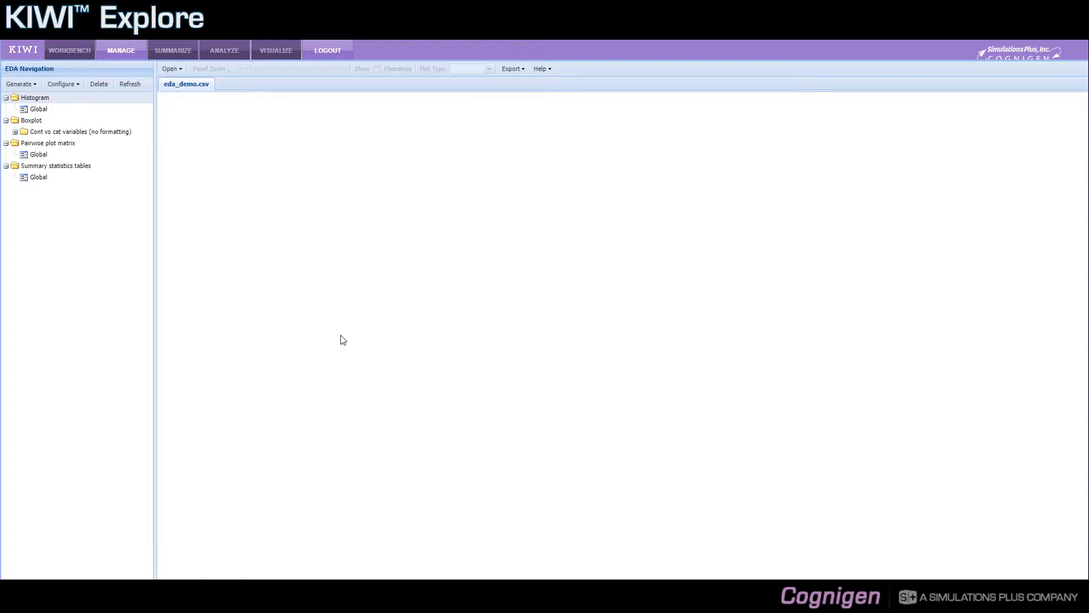
View the variable definition settings of the Global histogram profile in the EDA Profile configuration.
{"action": "left_click", "coordinate": [68, 85]}
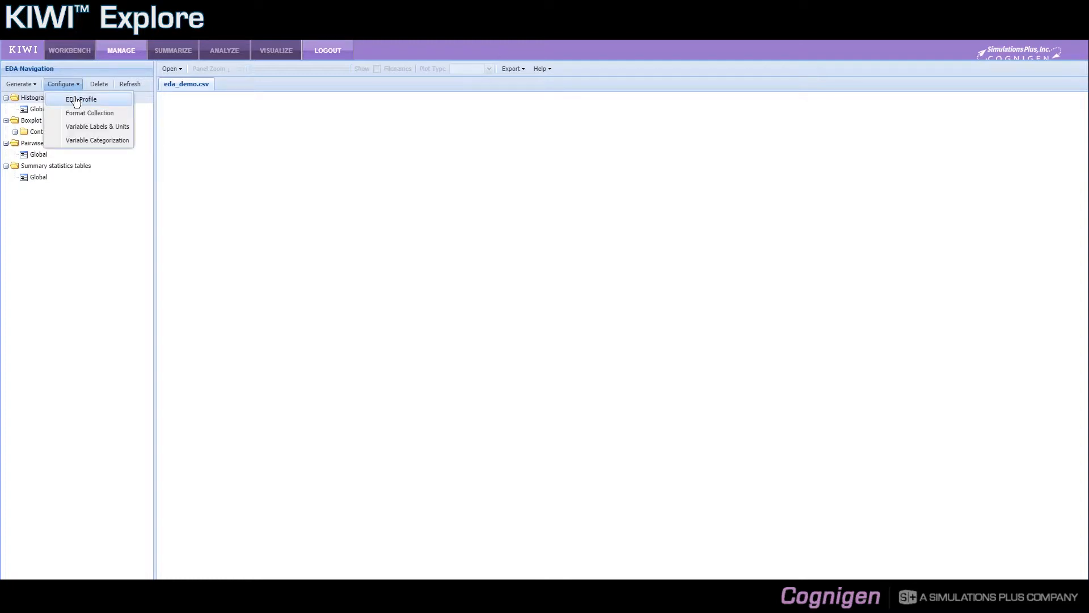
{"action": "left_click", "coordinate": [77, 100]}
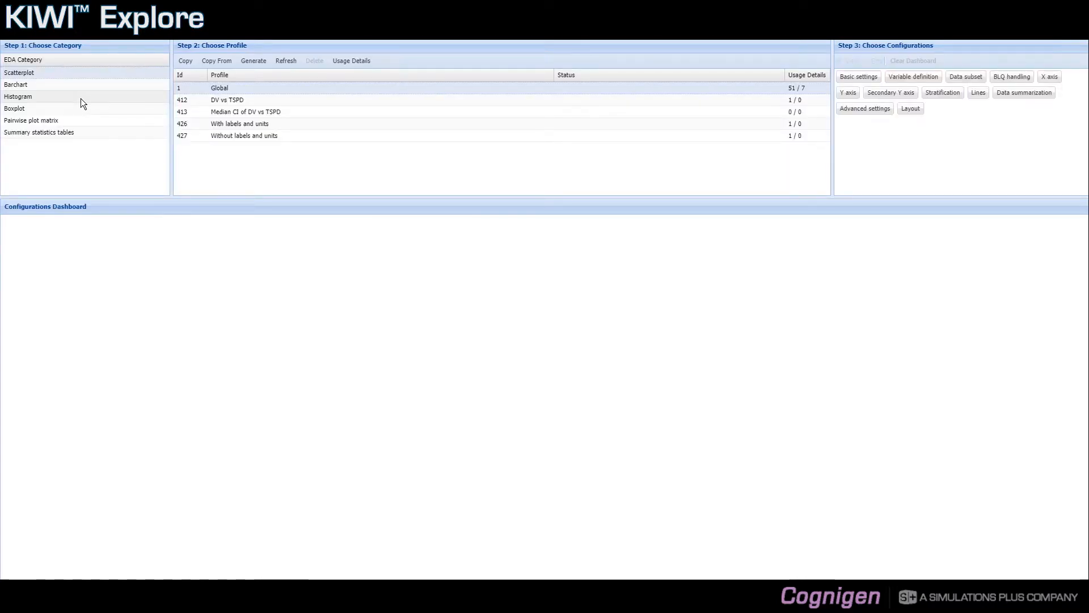
{"action": "left_click", "coordinate": [81, 98]}
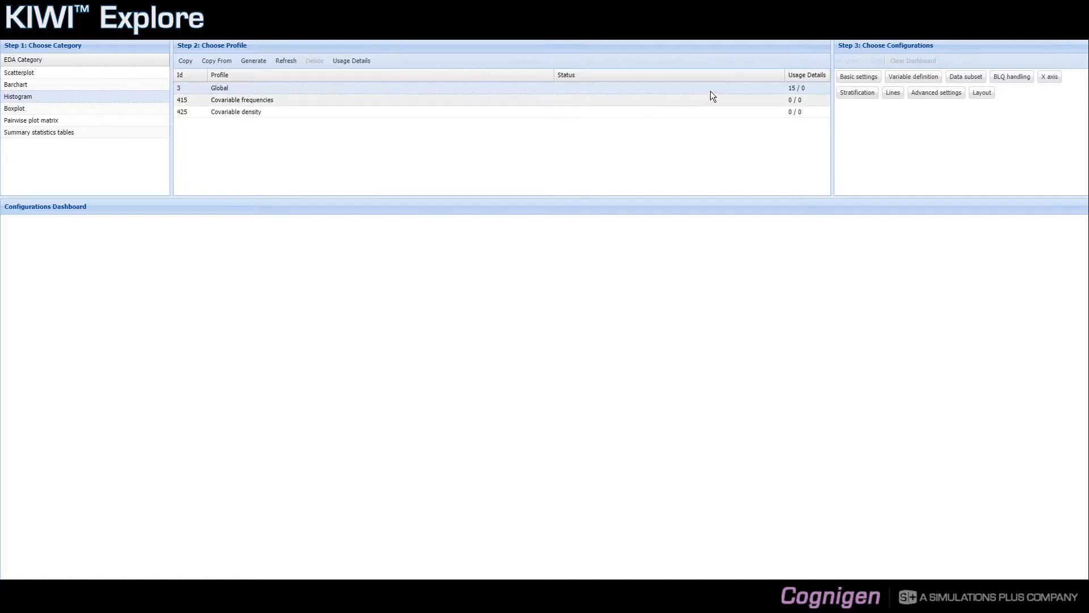
{"action": "left_click", "coordinate": [897, 80]}
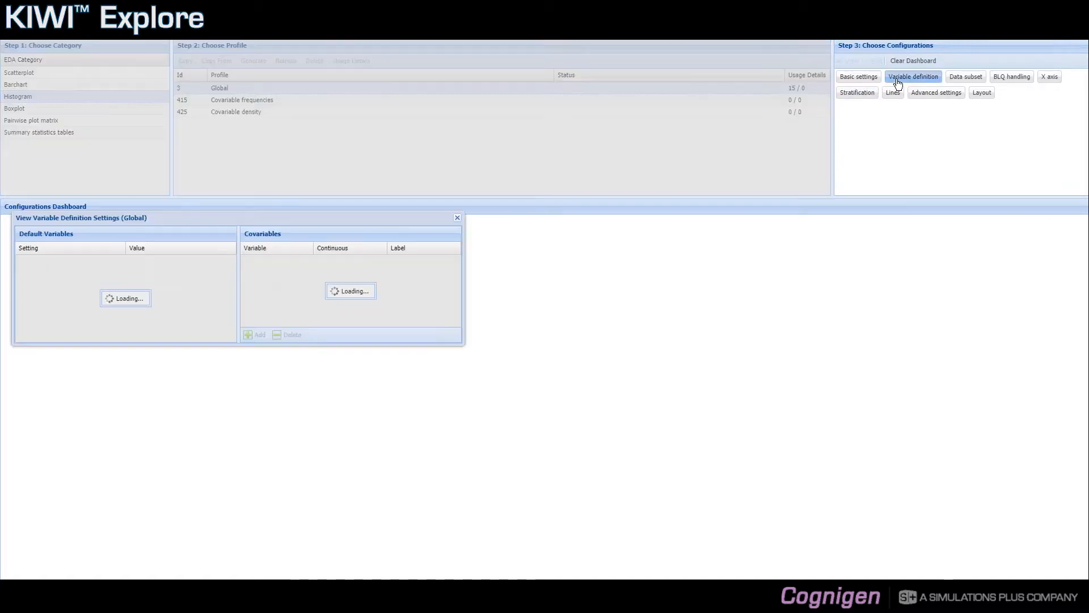
{"action": "left_click_drag", "start_coordinate": [369, 222], "coordinate": [392, 253]}
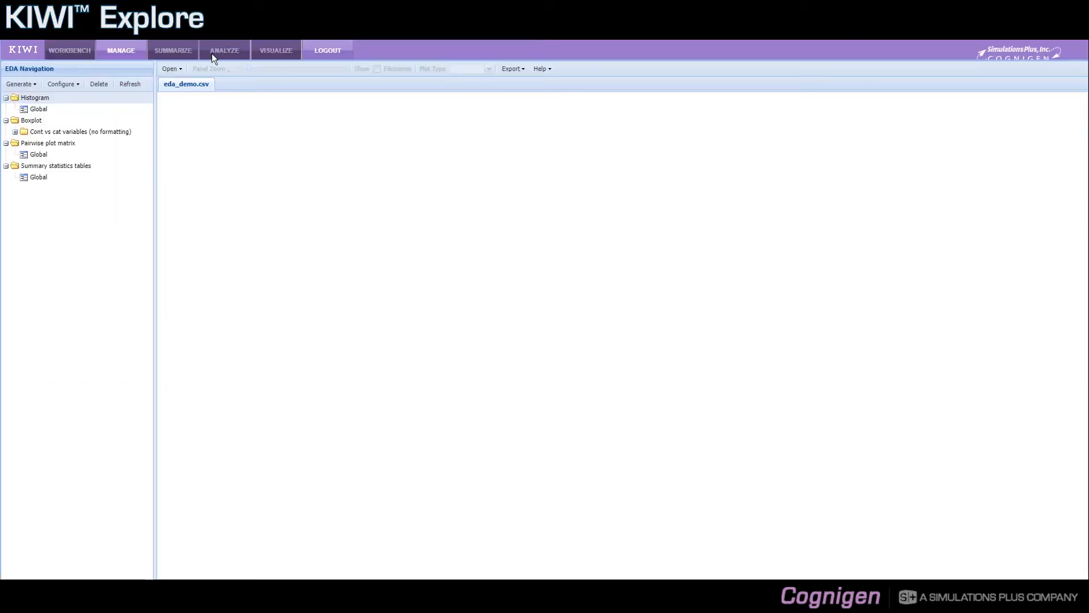
Reopen Variable Categorization, review the categories of all variables from ADDL to WTKG, and close it.
{"action": "left_click", "coordinate": [74, 87]}
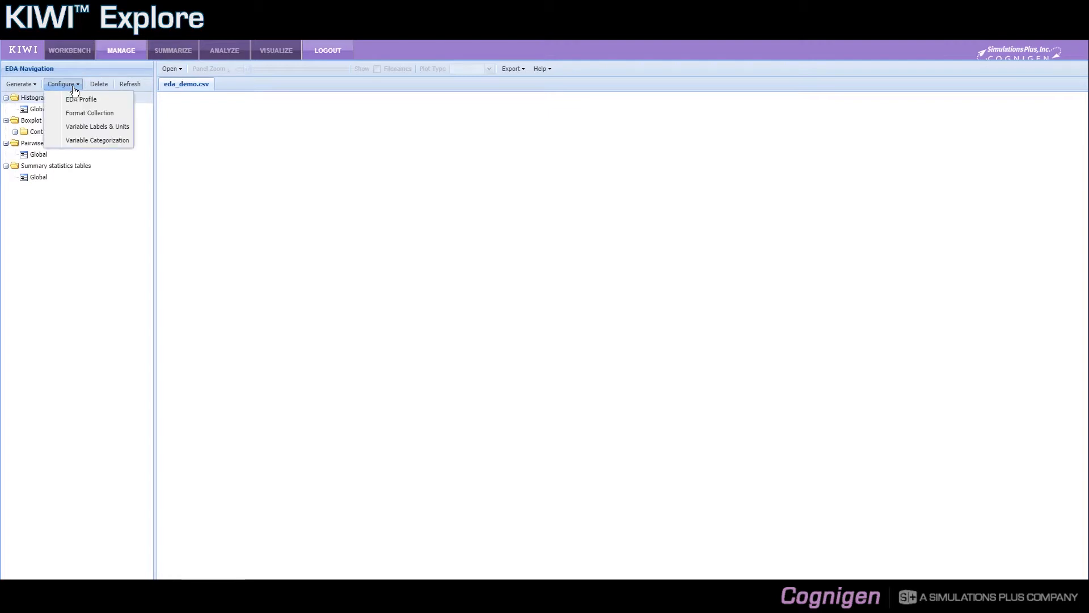
{"action": "left_click", "coordinate": [82, 142]}
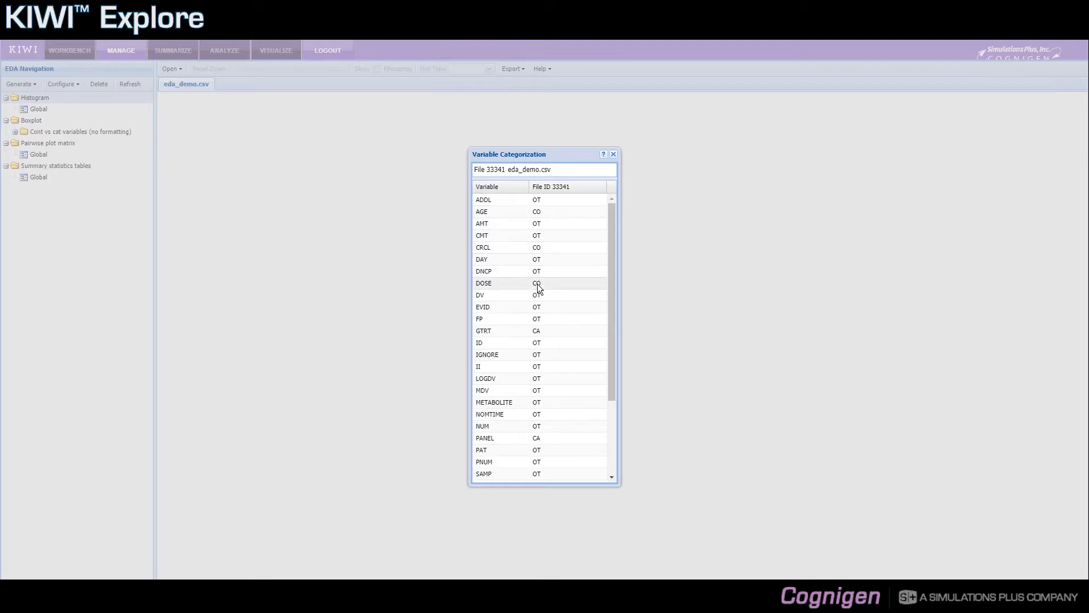
{"action": "left_click", "coordinate": [536, 331]}
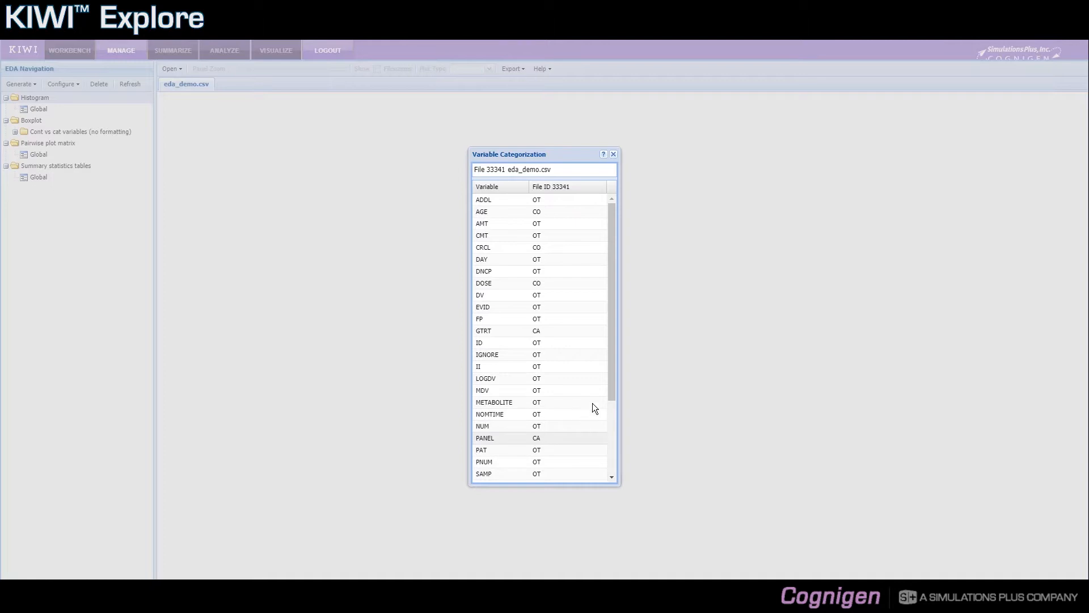
{"action": "left_click_drag", "start_coordinate": [610, 387], "coordinate": [604, 427]}
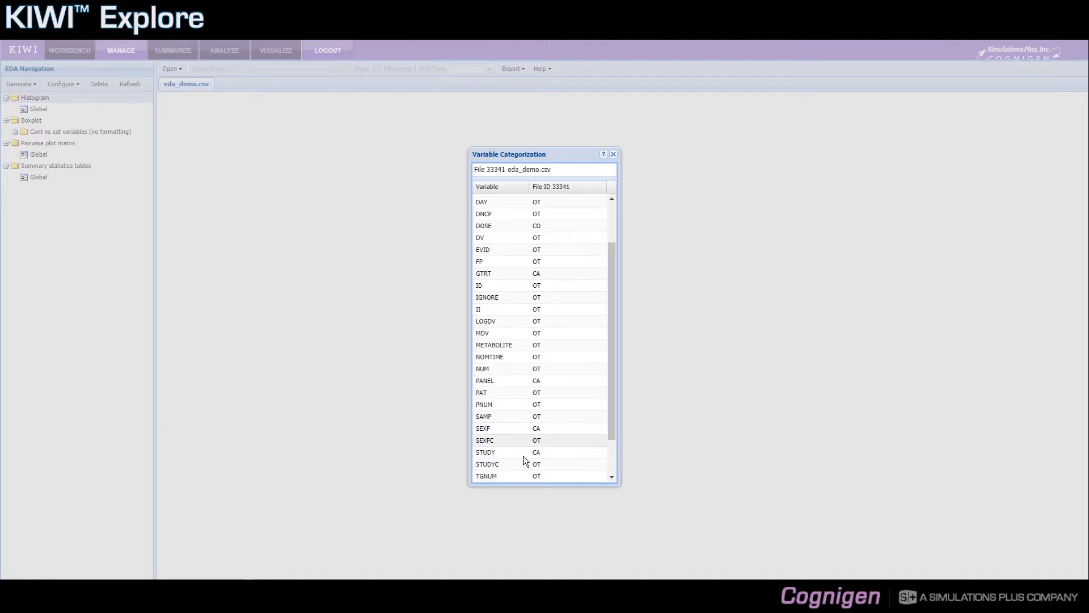
{"action": "left_click_drag", "start_coordinate": [611, 435], "coordinate": [604, 477]}
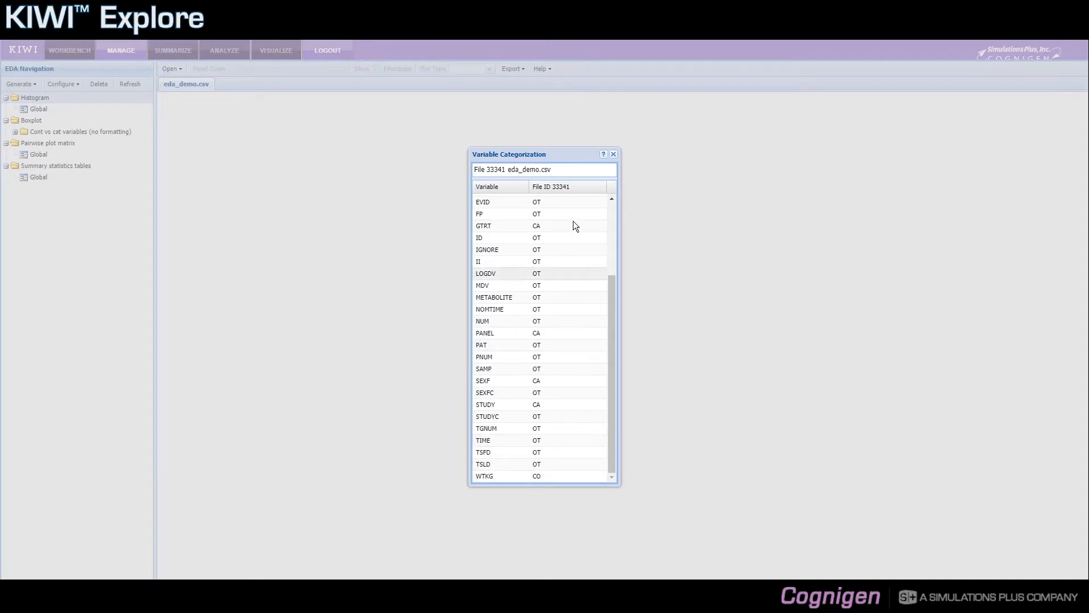
{"action": "left_click", "coordinate": [611, 215]}
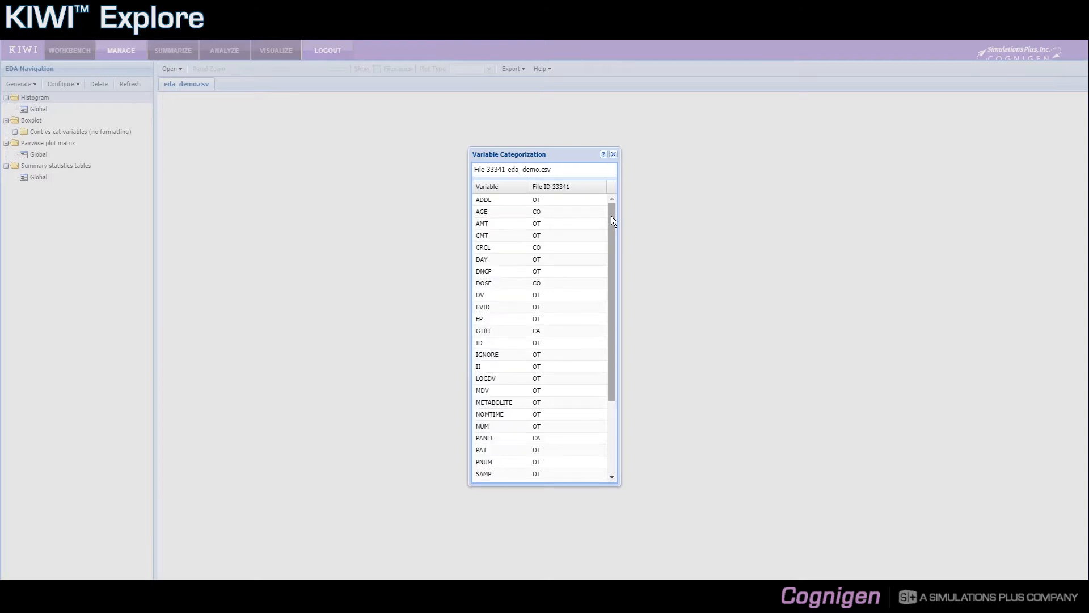
{"action": "left_click", "coordinate": [614, 155]}
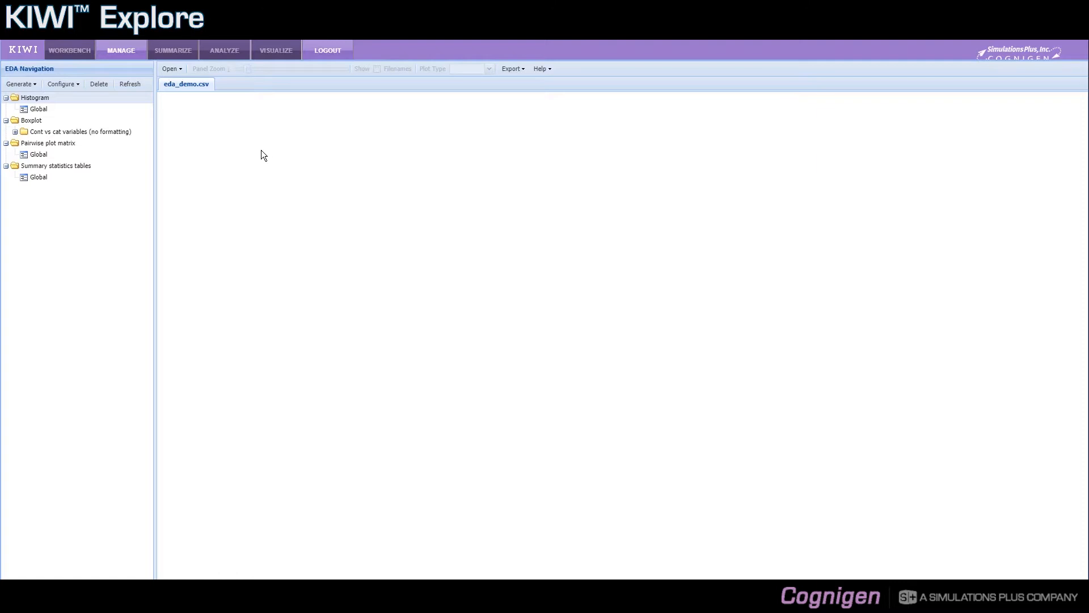
Display the Global histograms and the Global pairwise plot matrix, enlarging the matrix with the panel zoom.
{"action": "left_click", "coordinate": [48, 110]}
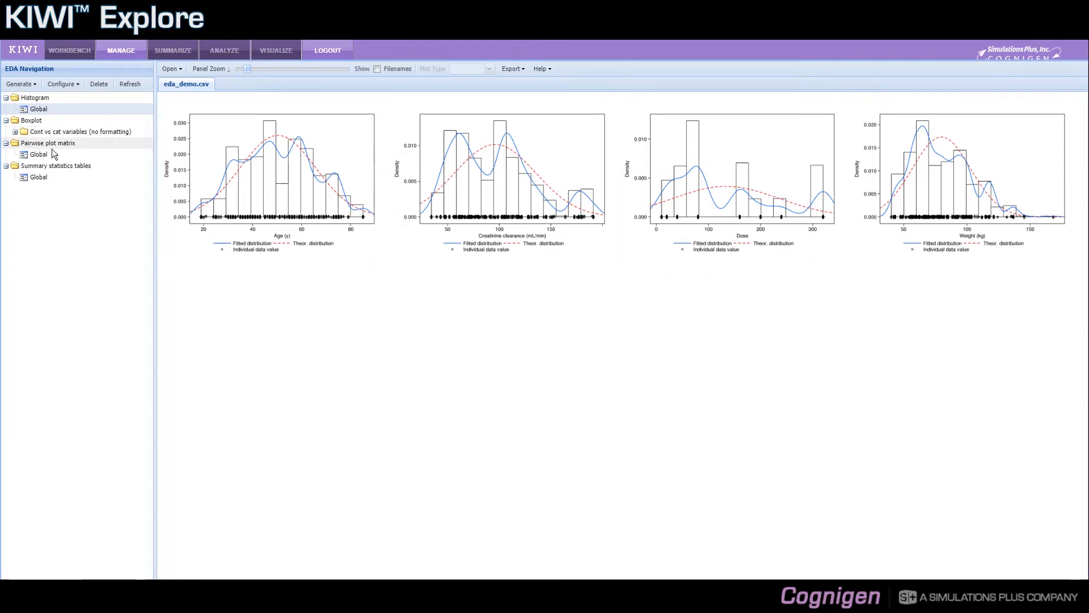
{"action": "left_click", "coordinate": [38, 156]}
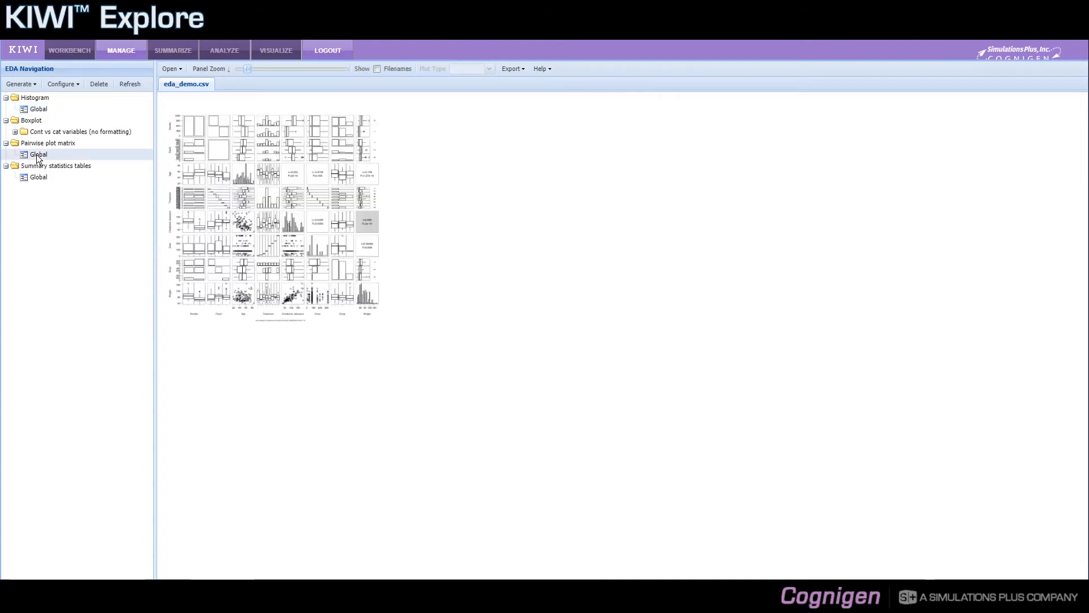
{"action": "left_click_drag", "start_coordinate": [248, 68], "coordinate": [259, 68]}
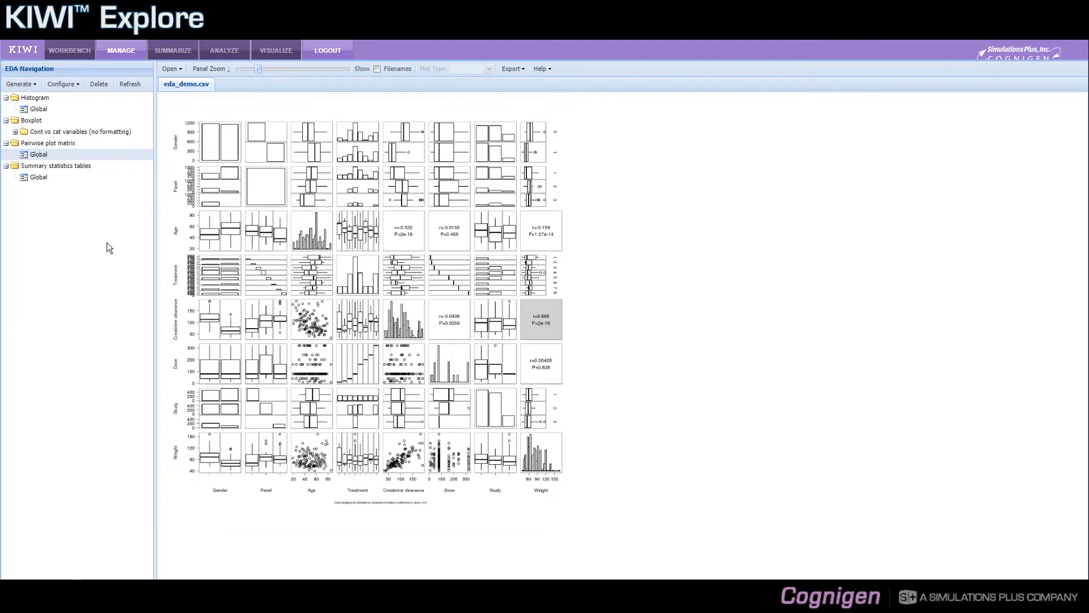
Display the Global summary statistics table and look through its continuous and categorical variables.
{"action": "left_click", "coordinate": [37, 177]}
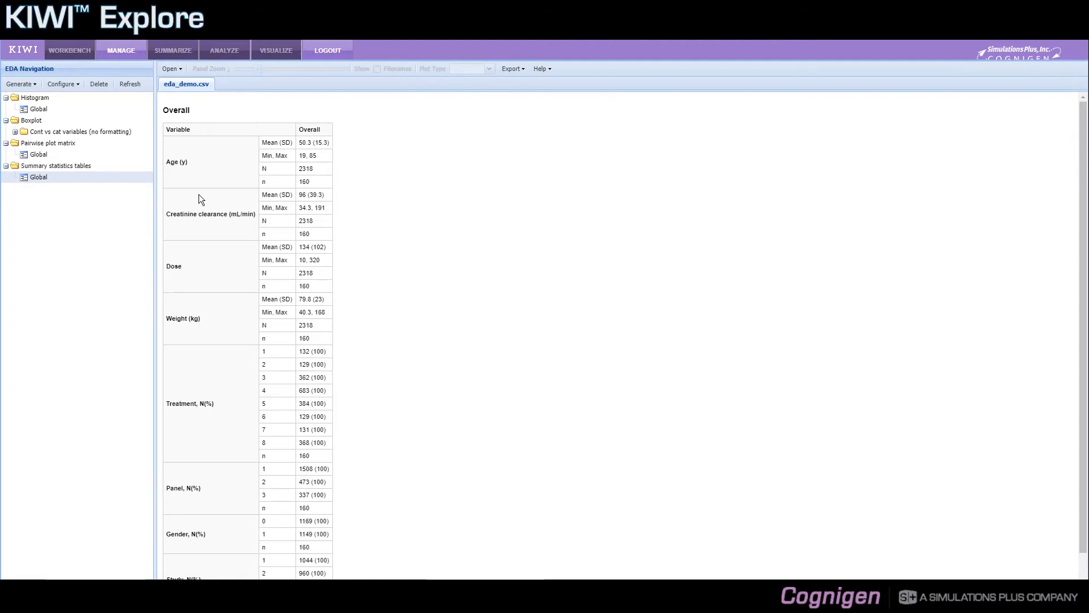
{"action": "scroll", "coordinate": [355, 235], "scroll_direction": "down", "scroll_amount": 1}
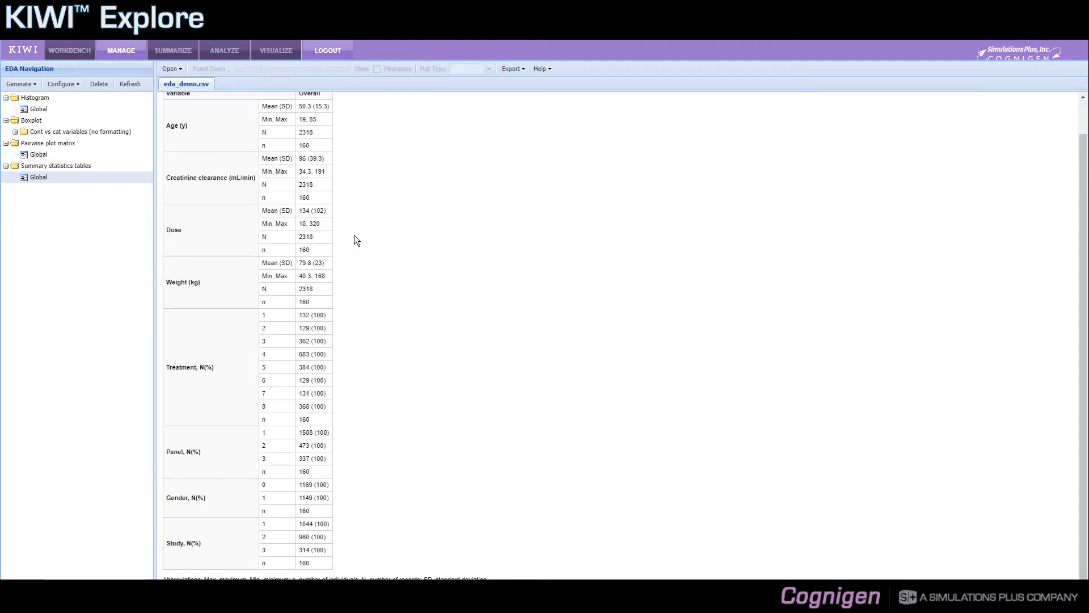
{"action": "scroll", "coordinate": [354, 236], "scroll_direction": "up", "scroll_amount": 1}
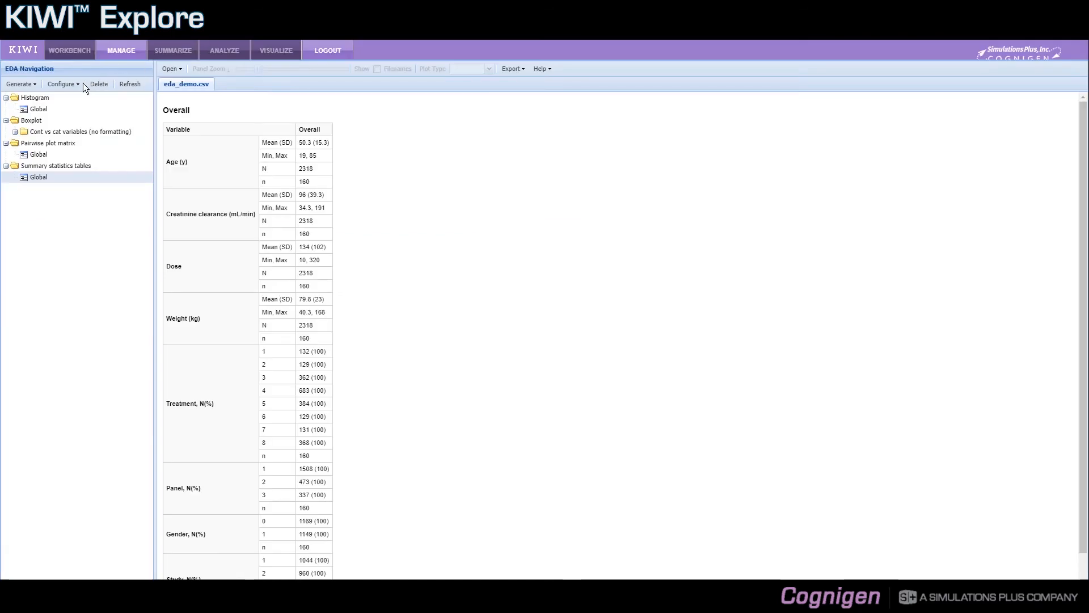
{"action": "left_click", "coordinate": [81, 86]}
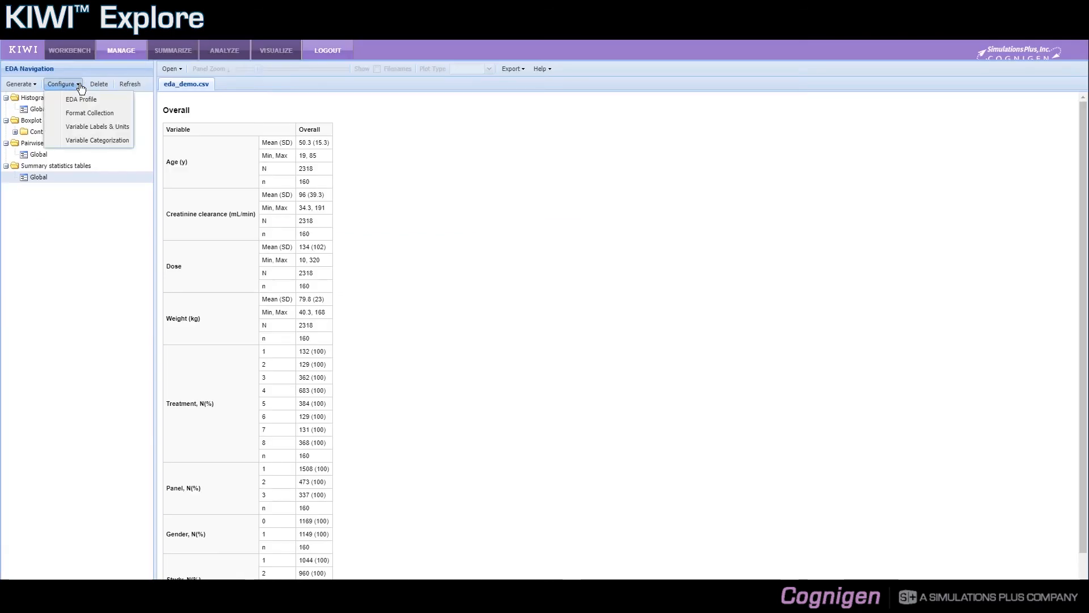
{"action": "left_click", "coordinate": [366, 126]}
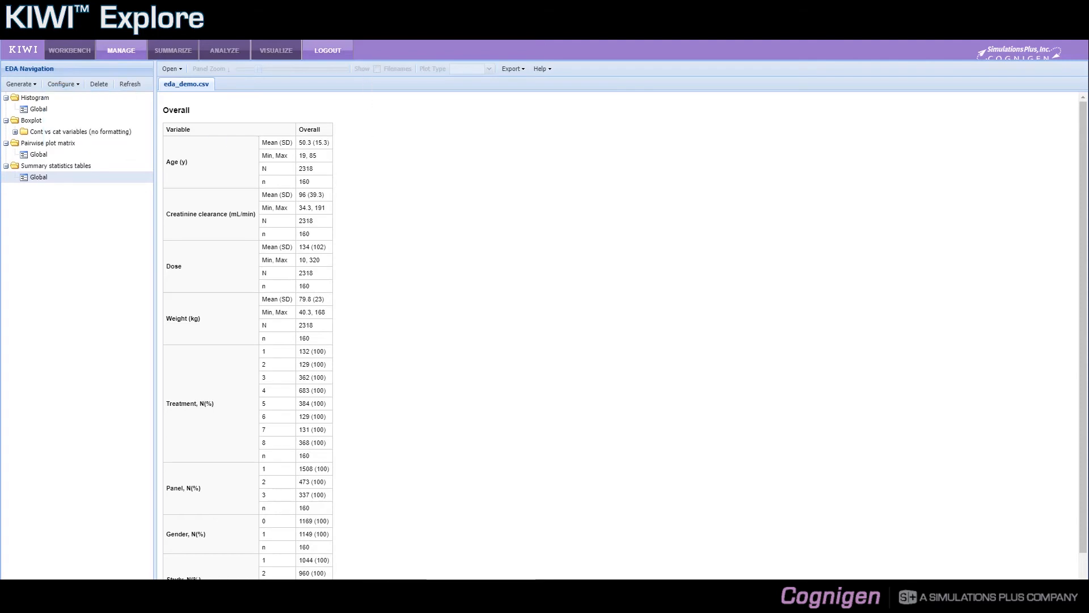